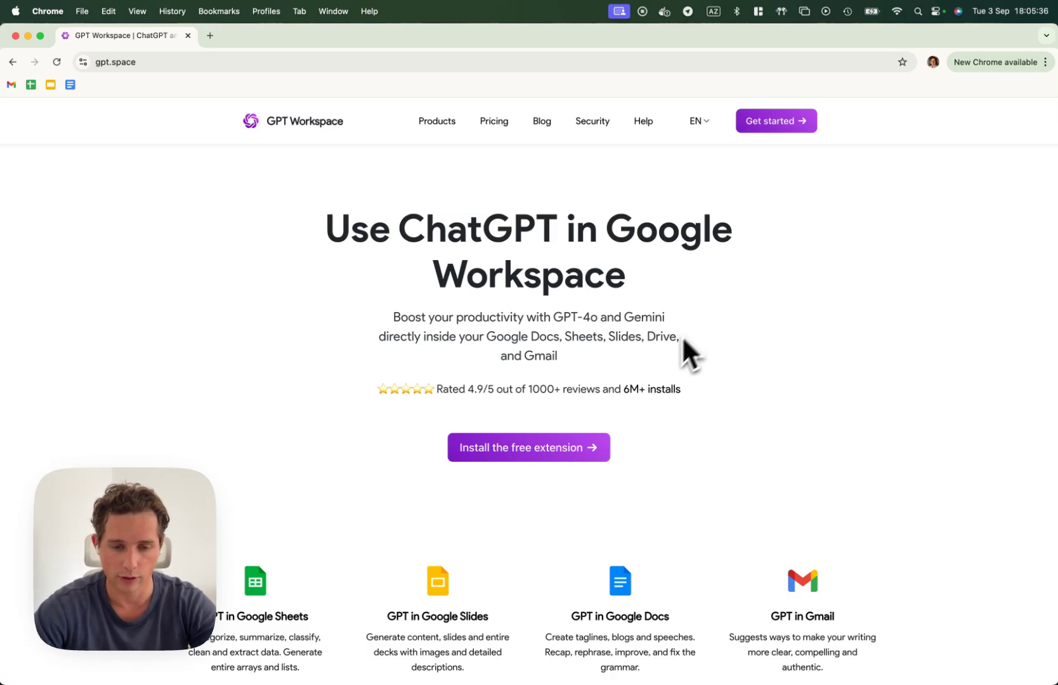
# Add the GPT Workspace extension to Chrome from its Web Store page
pyautogui.click(569, 451)
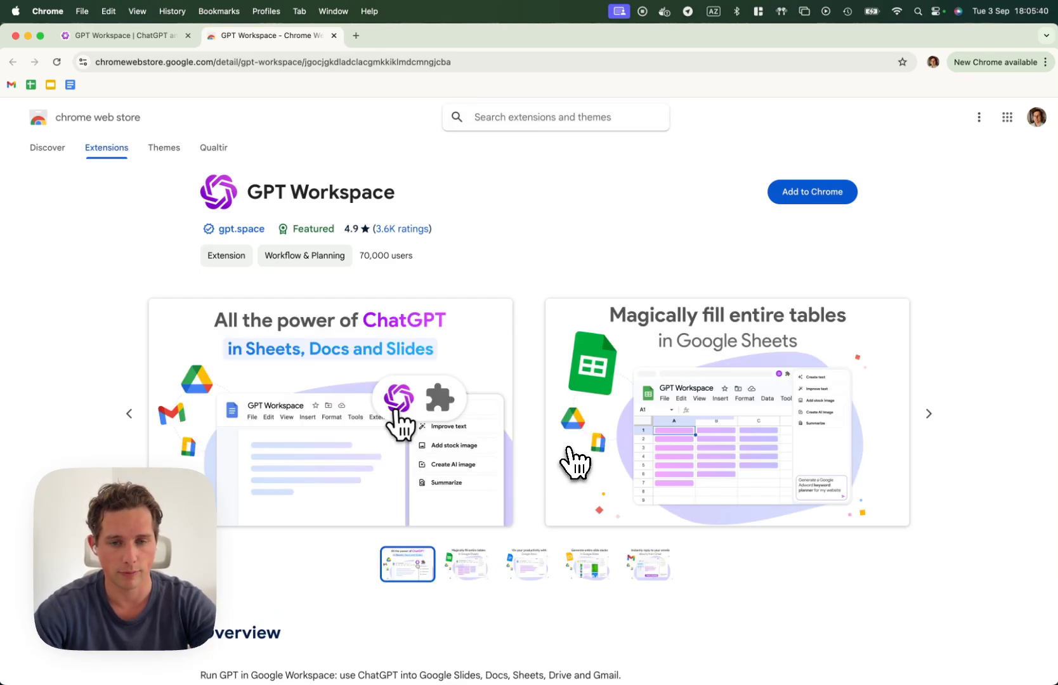
pyautogui.click(813, 203)
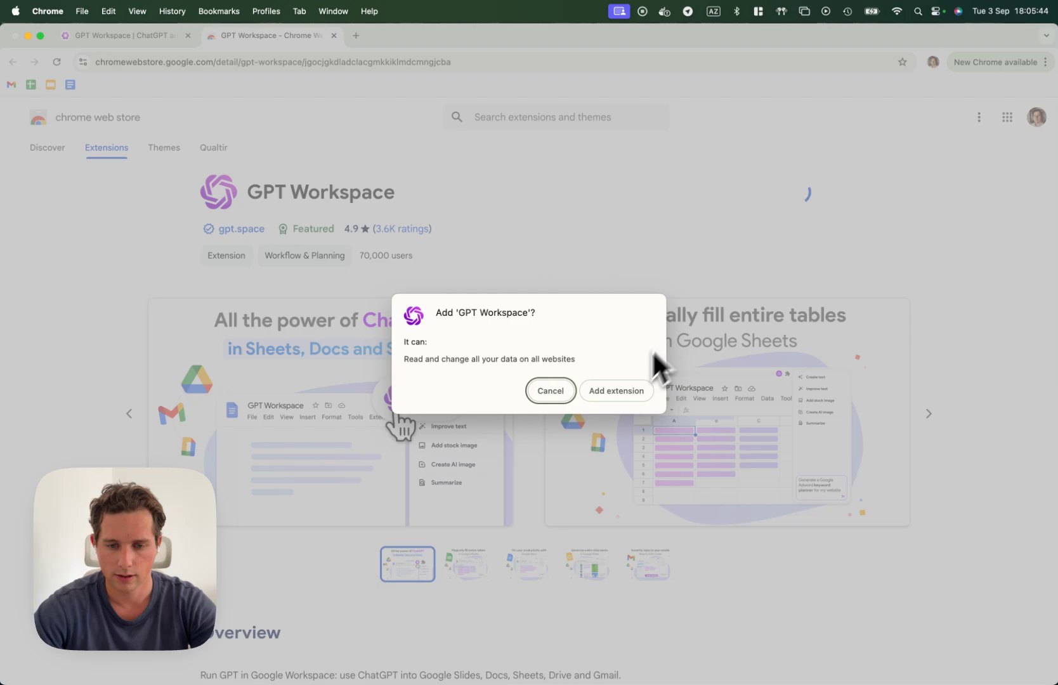
pyautogui.click(618, 393)
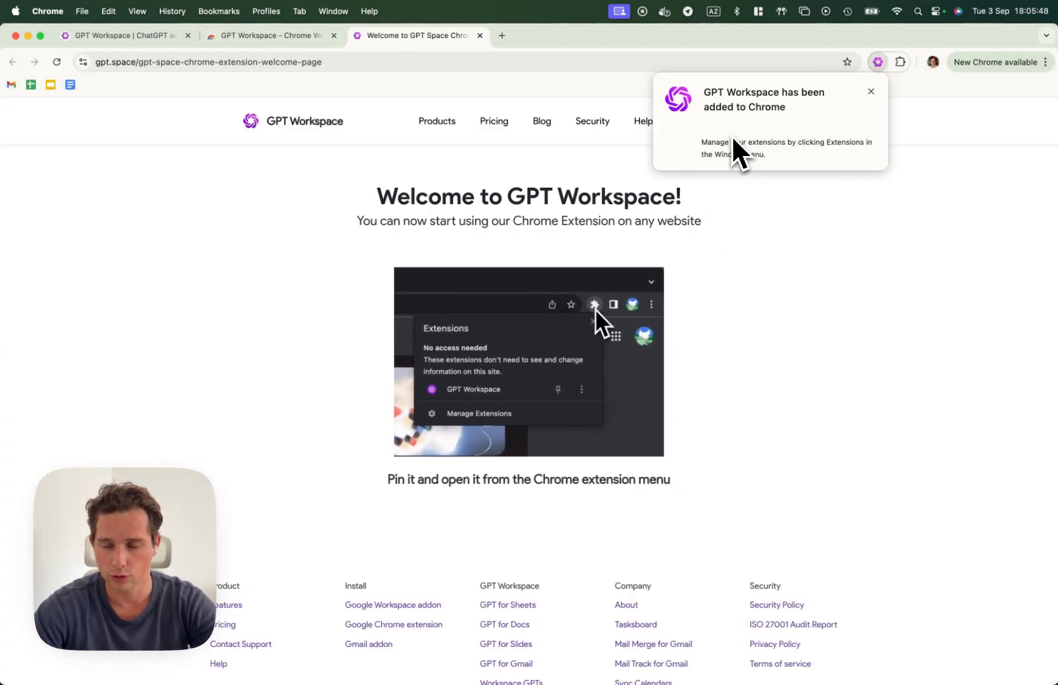
# Pin GPT Workspace to the Chrome toolbar from the Extensions menu
pyautogui.click(871, 91)
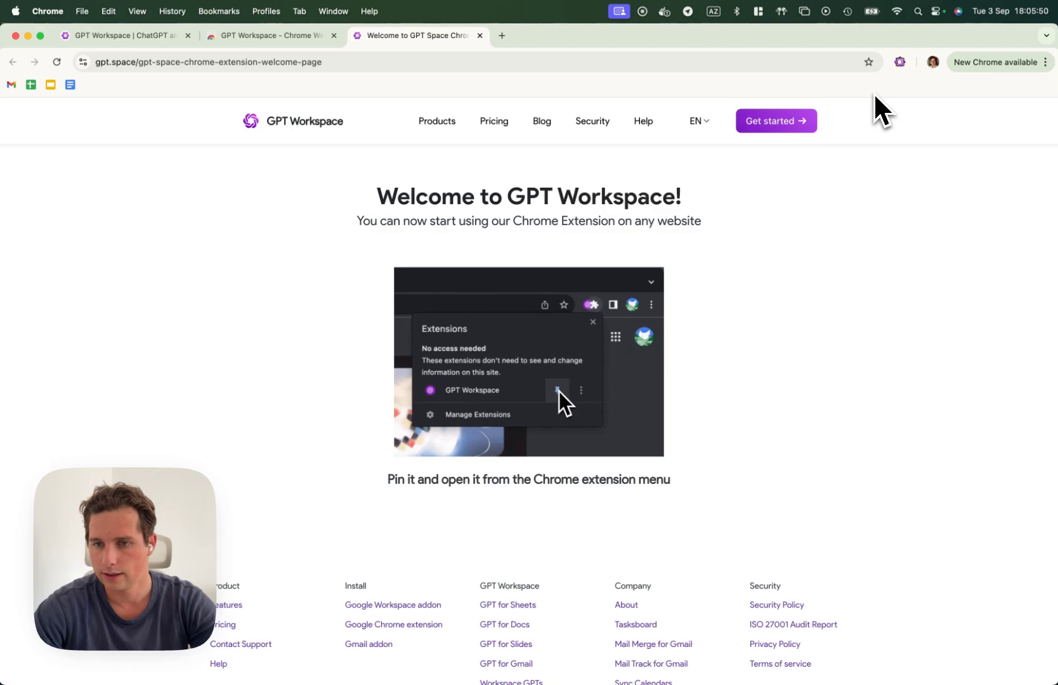
pyautogui.click(900, 62)
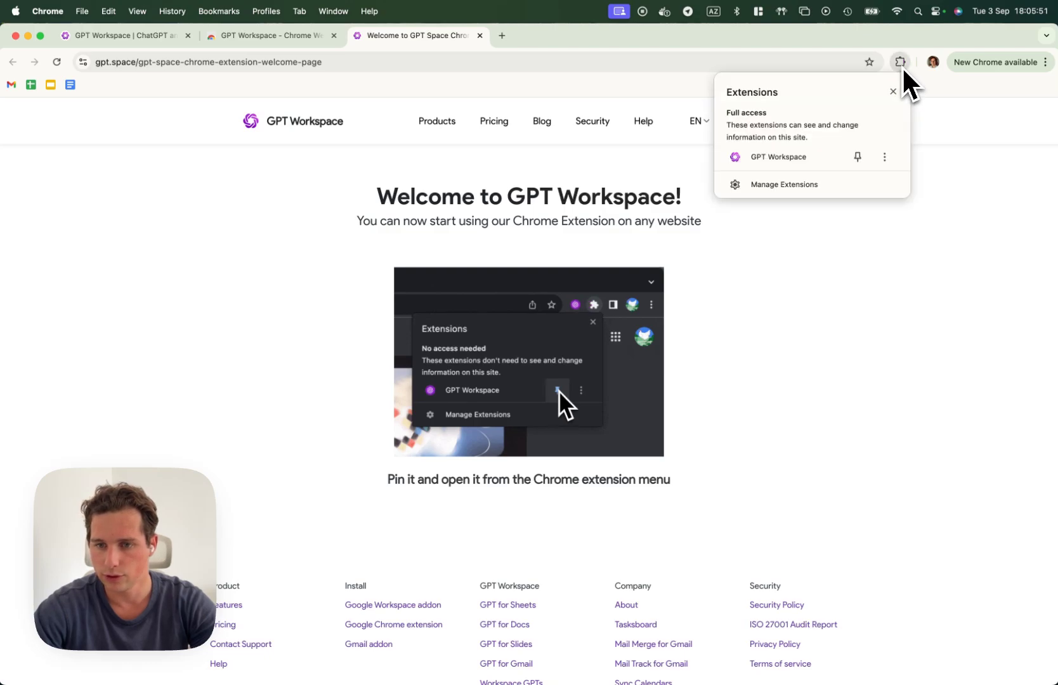
pyautogui.click(859, 158)
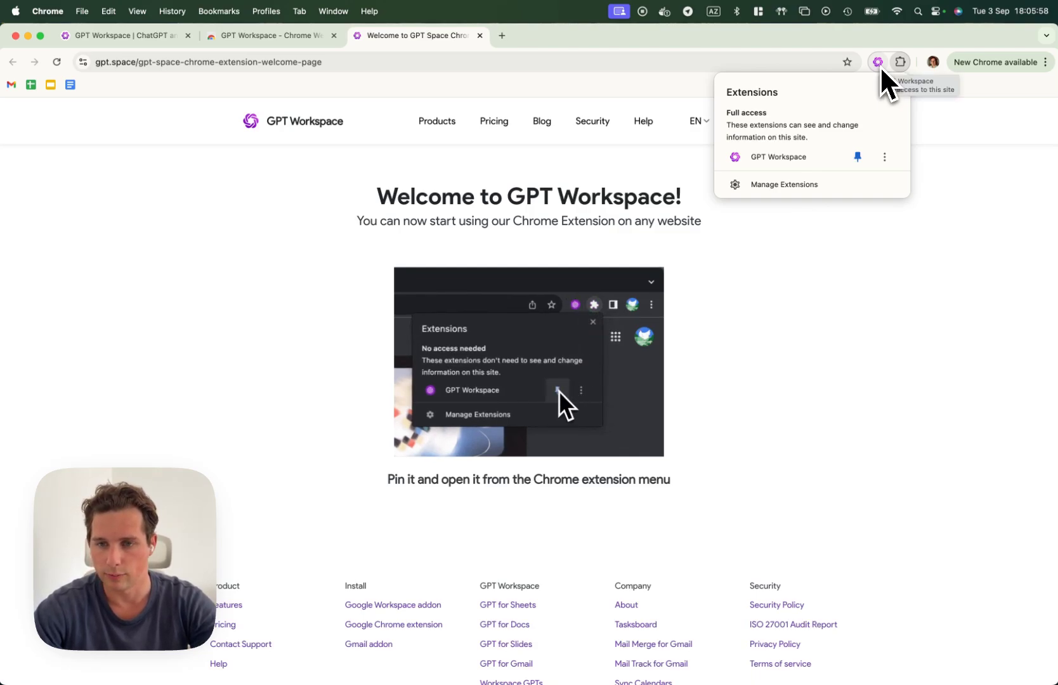
# Sign in to GPT Workspace's side panel with Google, then close the standalone app tab
pyautogui.click(881, 70)
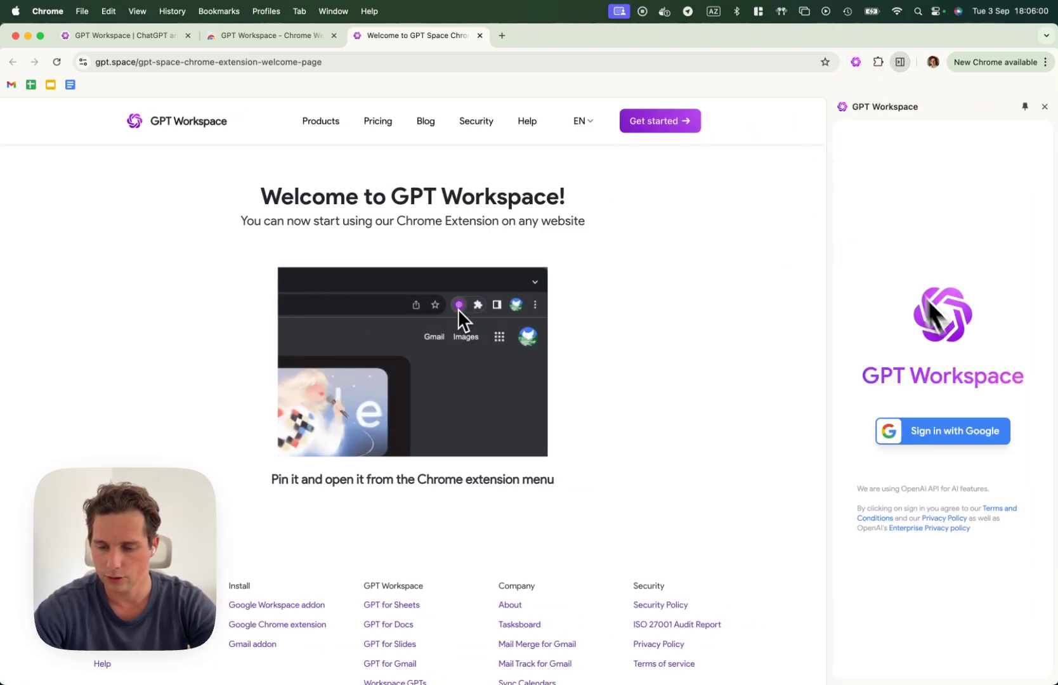
pyautogui.click(922, 448)
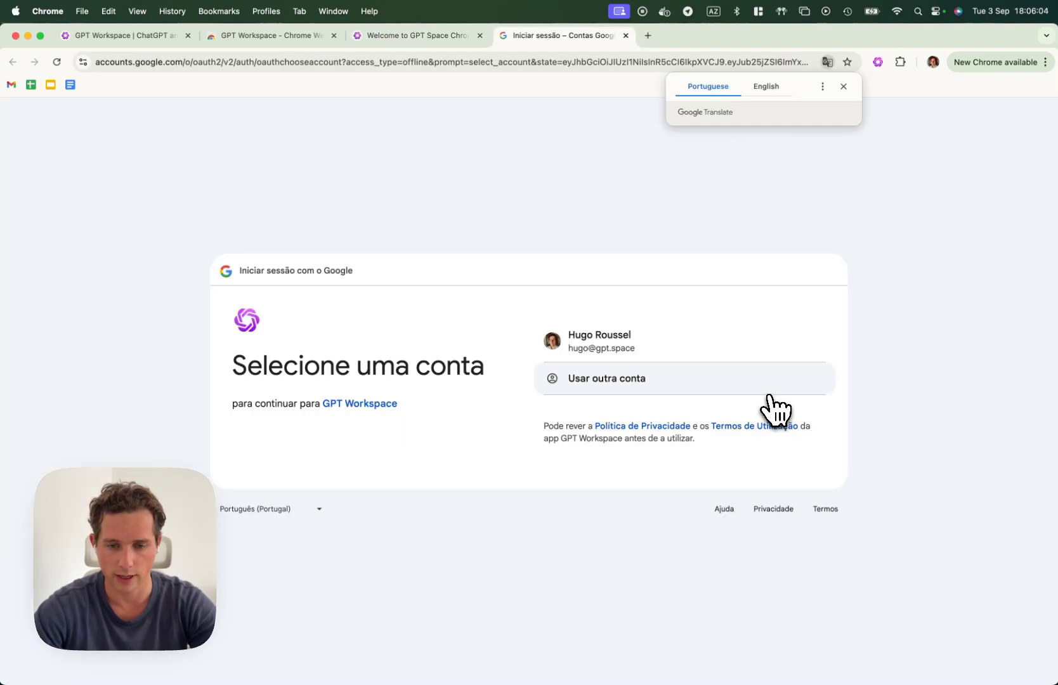
pyautogui.click(601, 356)
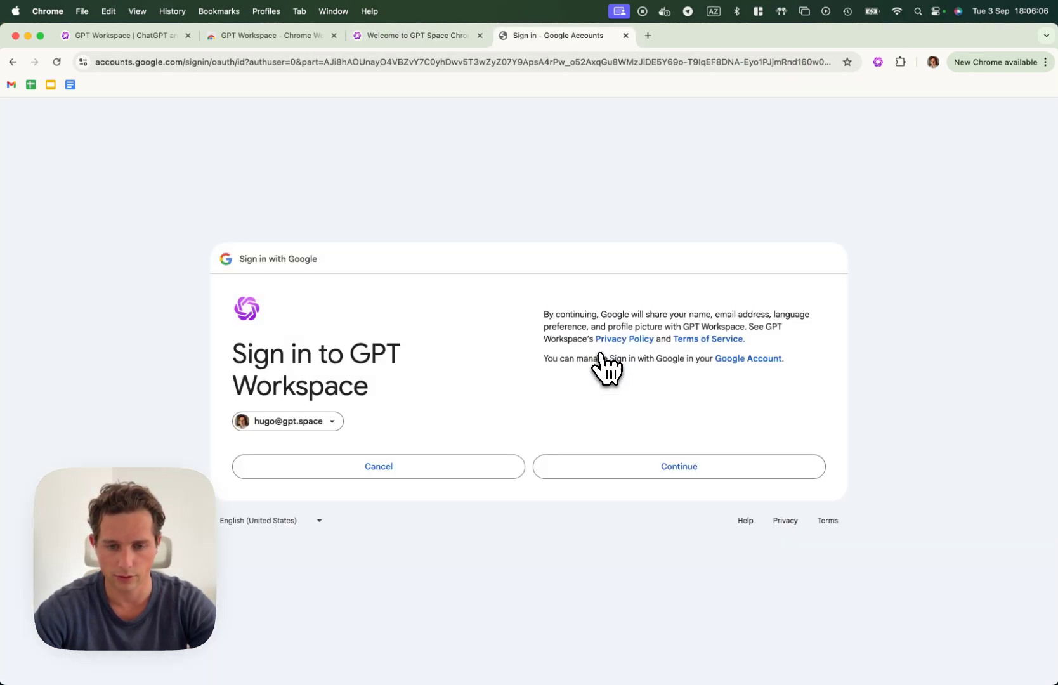
pyautogui.click(660, 472)
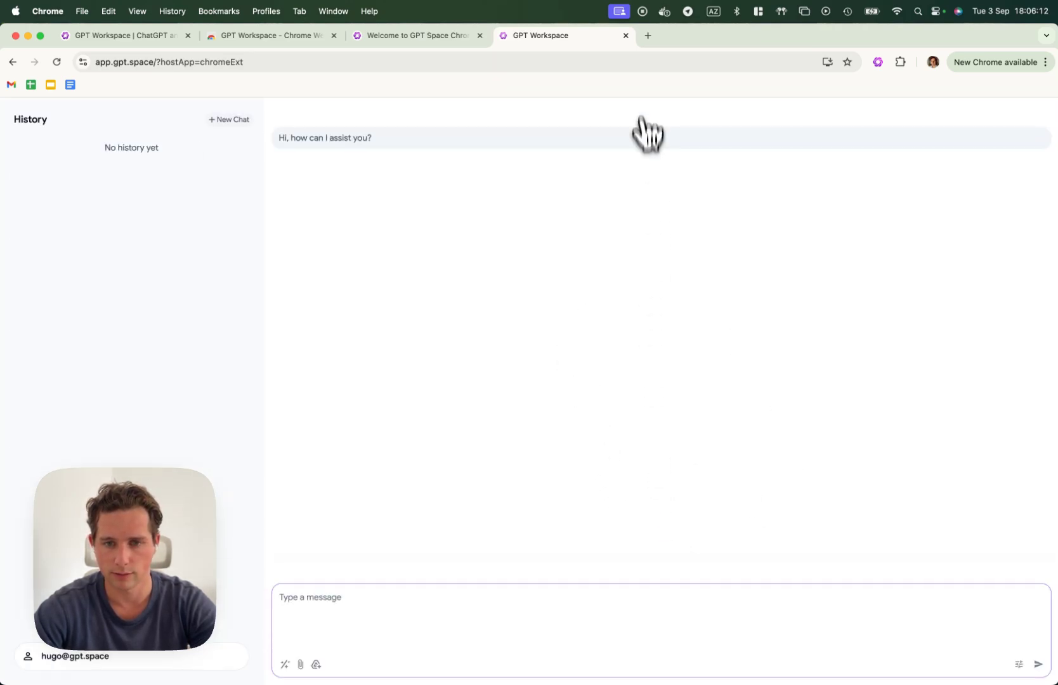
pyautogui.click(625, 36)
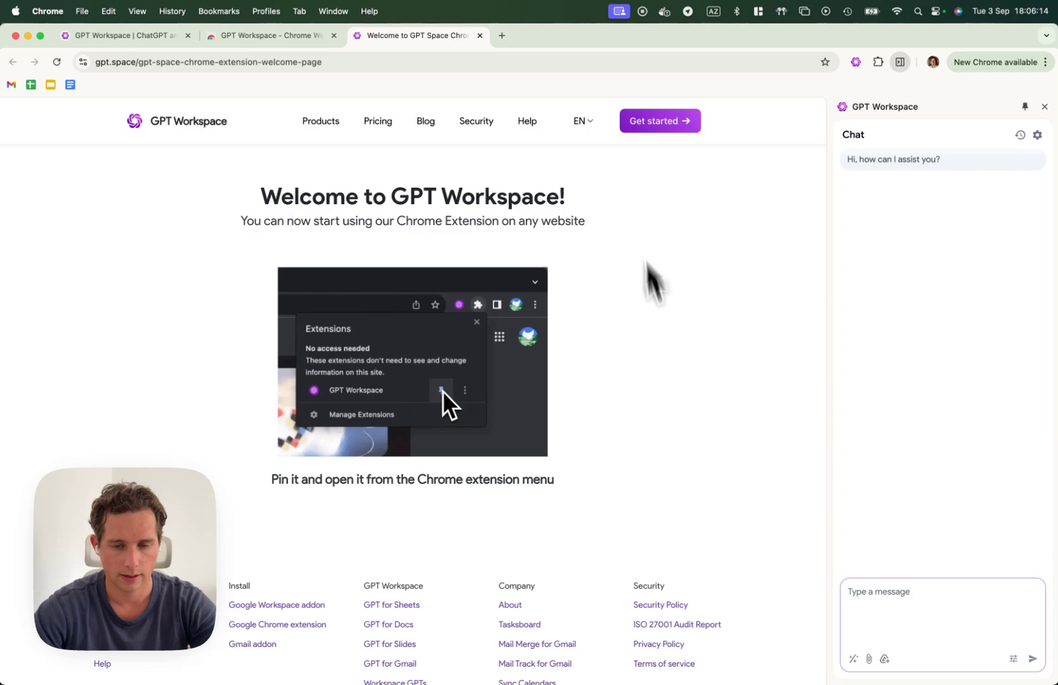
# Return to the gpt.space homepage via the GPT Workspace logo
pyautogui.click(198, 126)
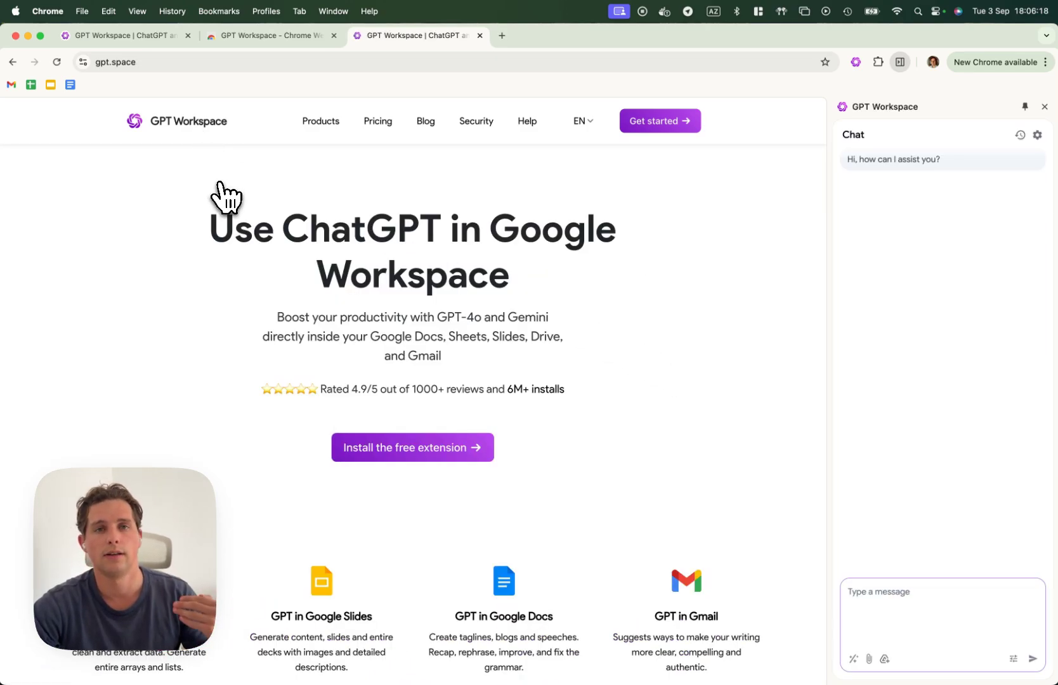
pyautogui.scroll(-2, 237, 319)
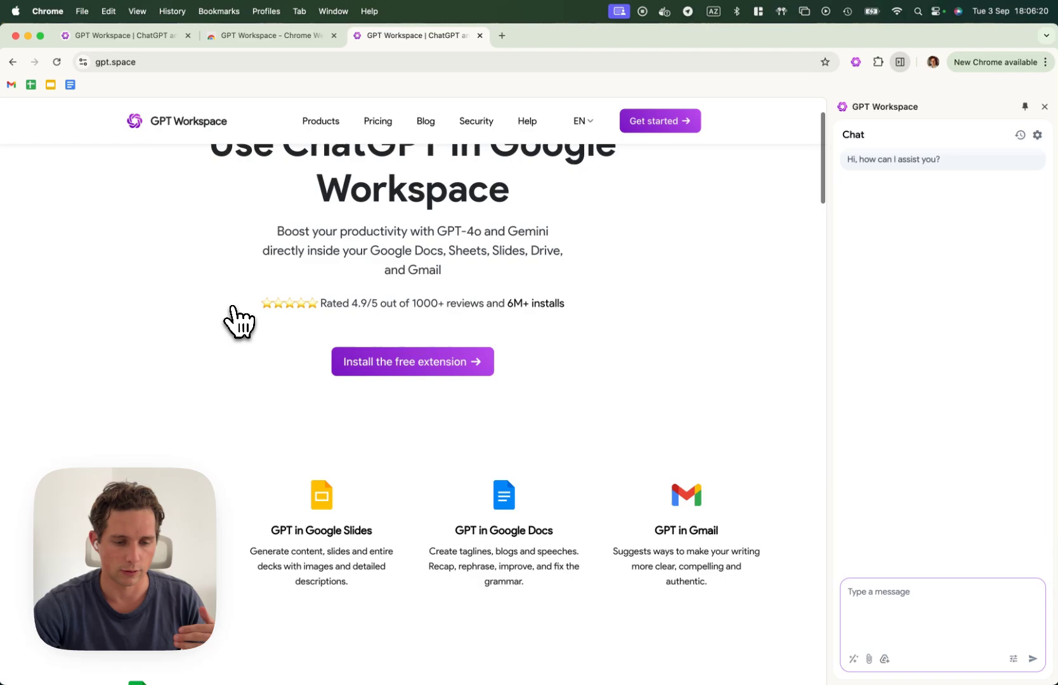
pyautogui.scroll(-10, 239, 320)
pyautogui.scroll(-3, 236, 319)
pyautogui.scroll(-5, 237, 319)
pyautogui.scroll(-3, 237, 319)
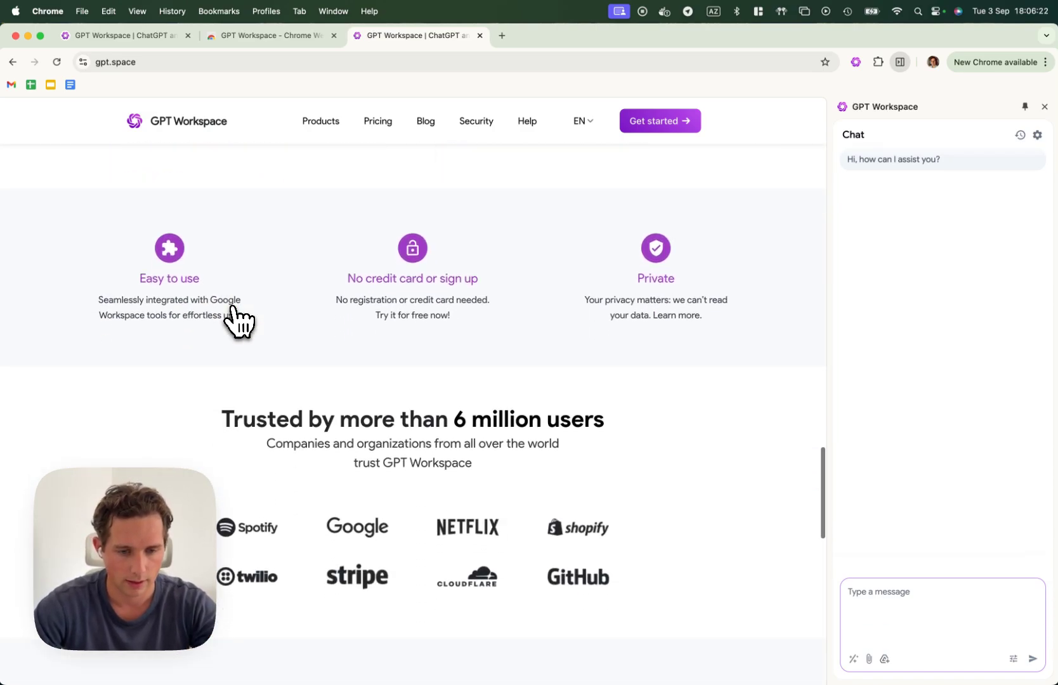
pyautogui.scroll(-3, 236, 319)
pyautogui.scroll(-5, 237, 319)
pyautogui.scroll(-5, 237, 319)
pyautogui.scroll(-5, 237, 389)
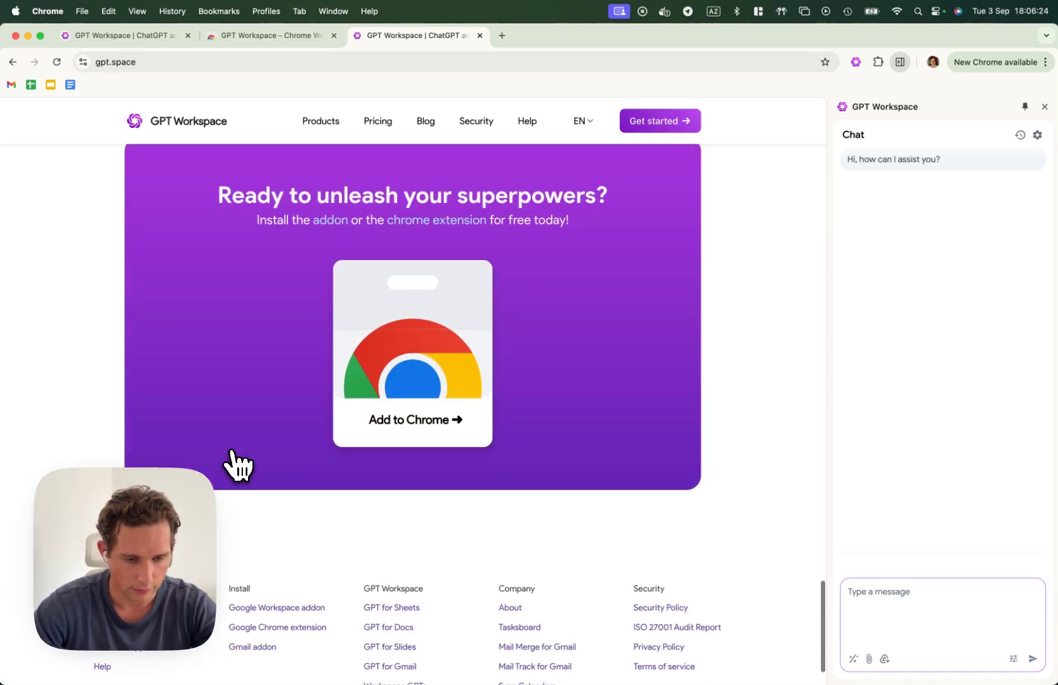
pyautogui.scroll(-2, 238, 468)
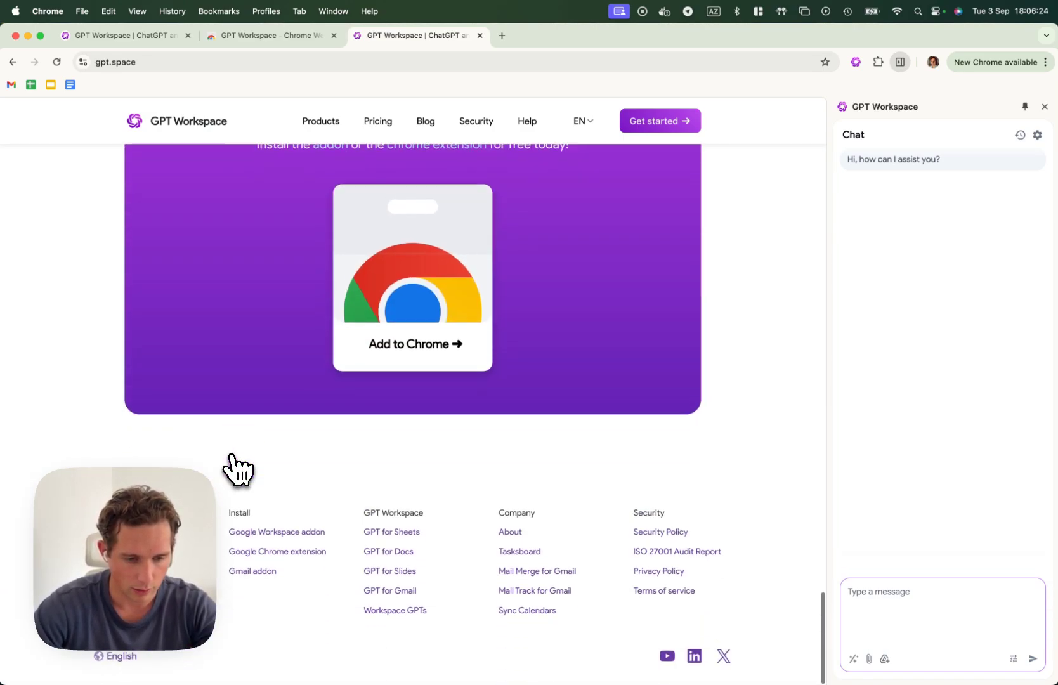
# Start installing the GPT for Docs Sheets Slides add-on with the Google account
pyautogui.click(278, 536)
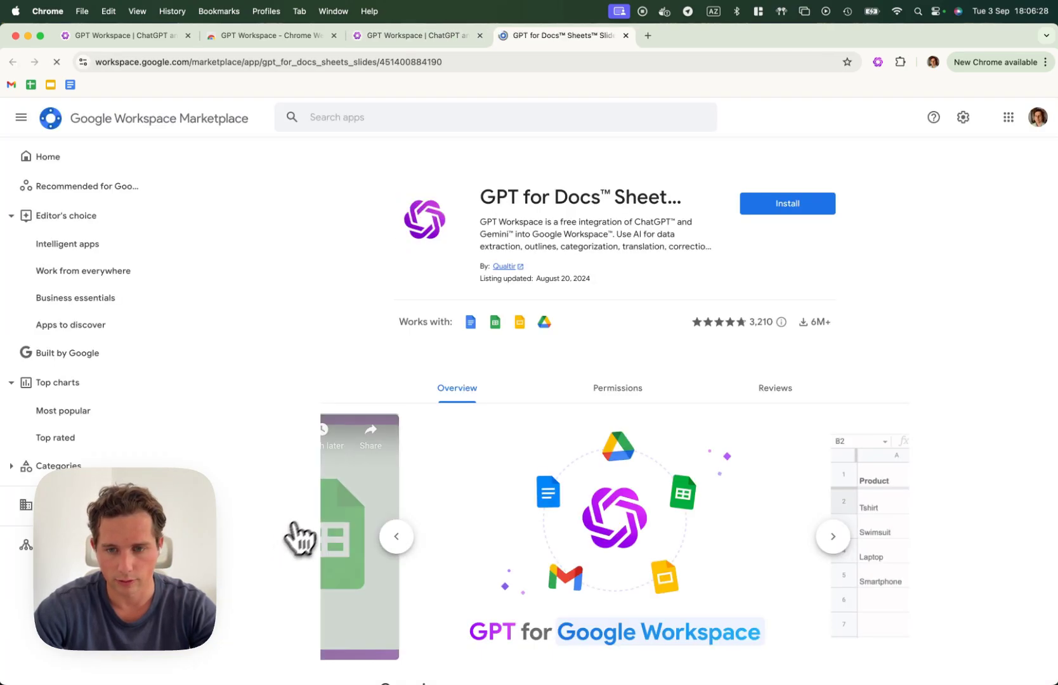
pyautogui.click(798, 210)
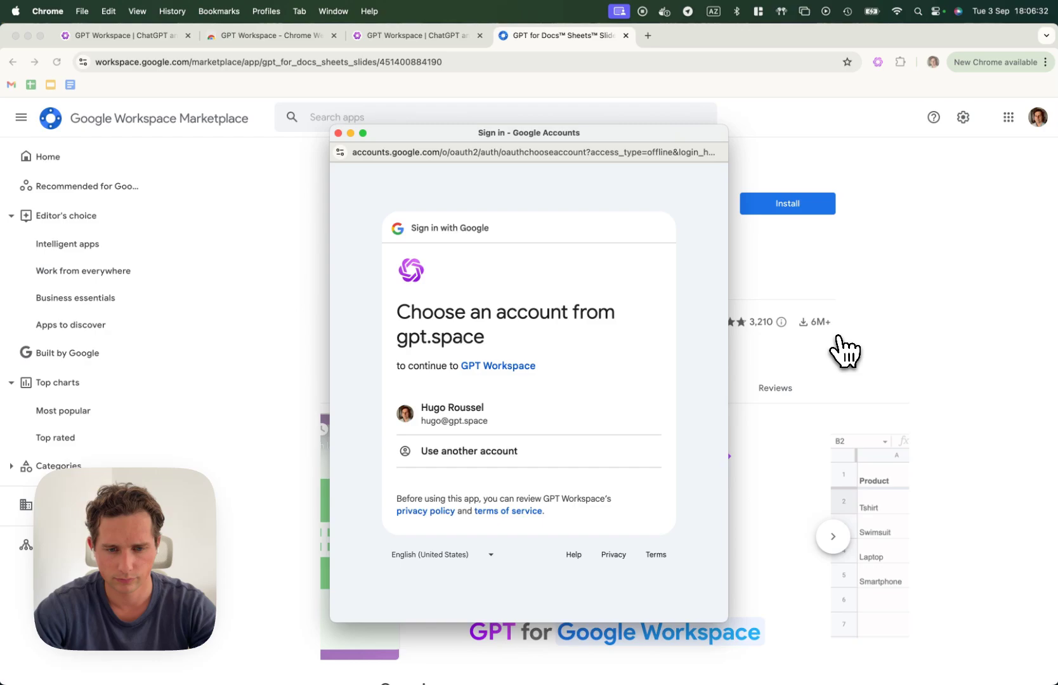
pyautogui.click(541, 422)
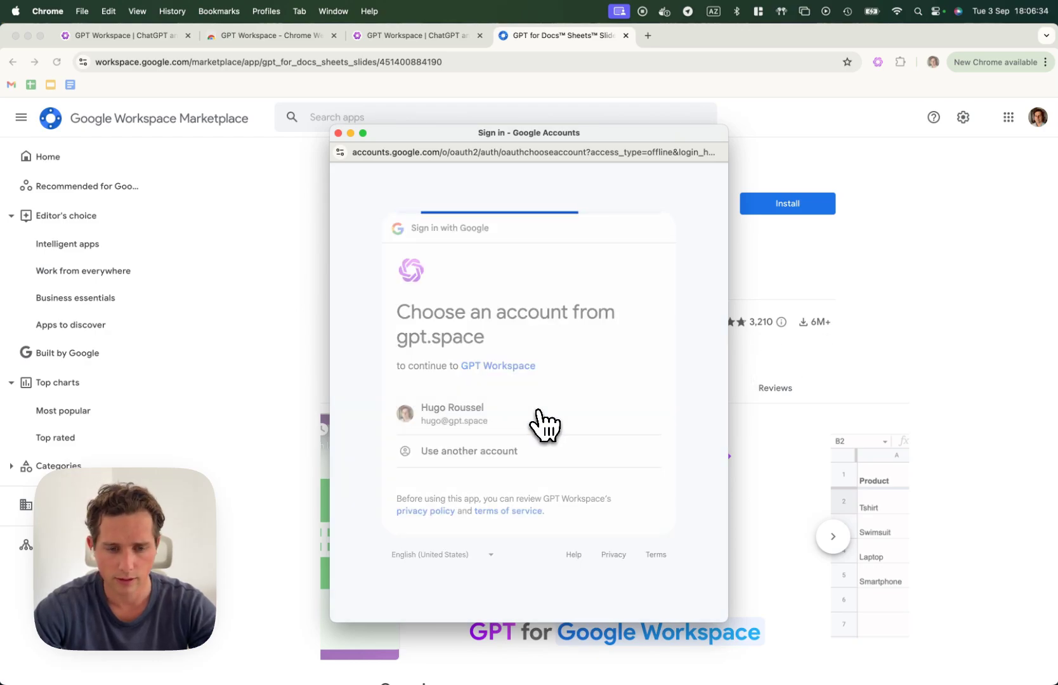
pyautogui.click(590, 508)
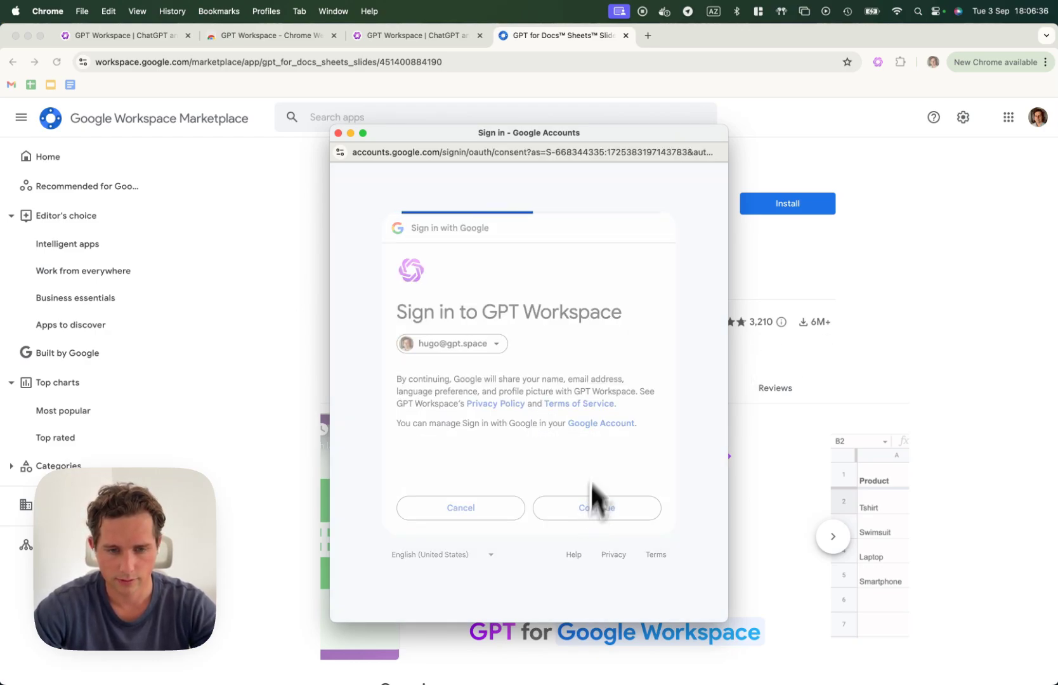
pyautogui.scroll(-3, 612, 364)
pyautogui.scroll(-5, 609, 473)
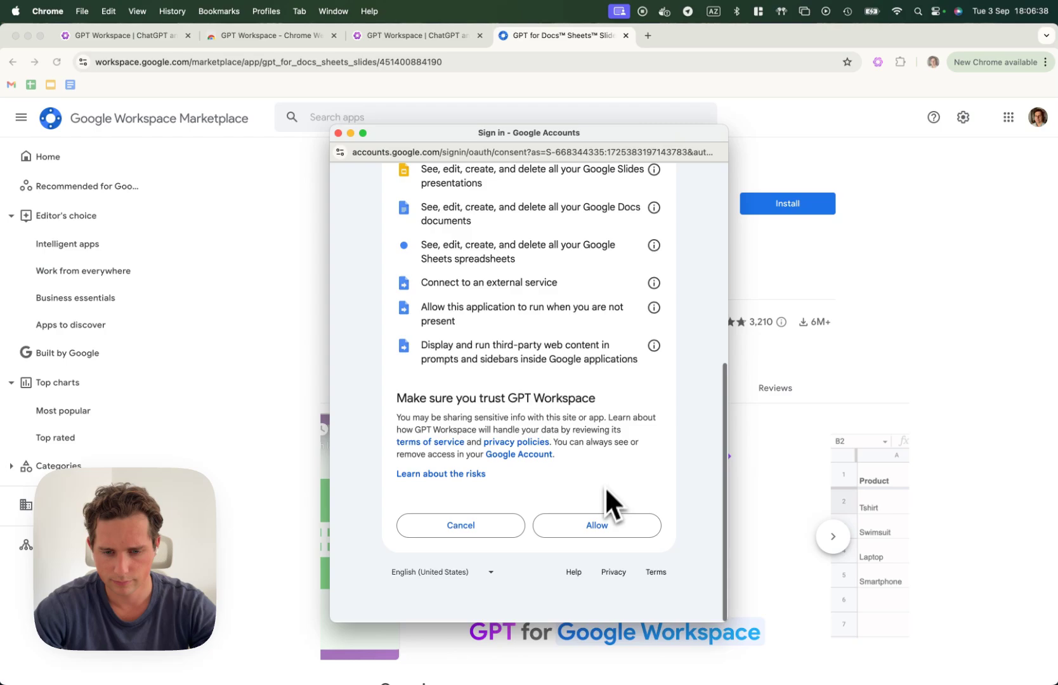
# Allow the add-on's permissions, finish installation, and close the store tabs
pyautogui.click(595, 527)
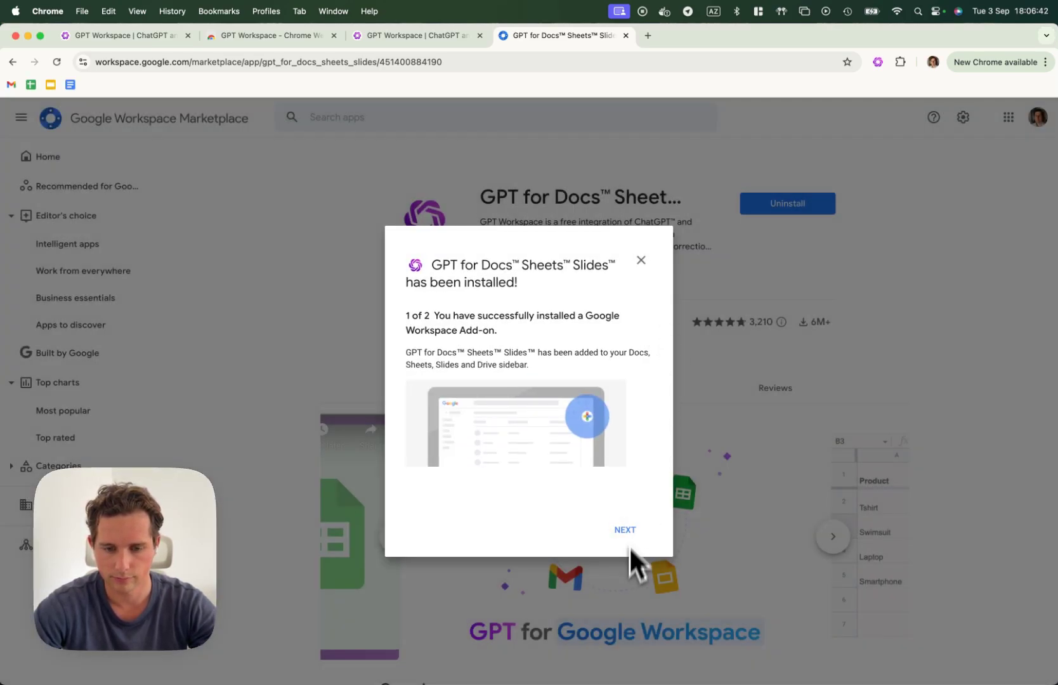
pyautogui.click(625, 530)
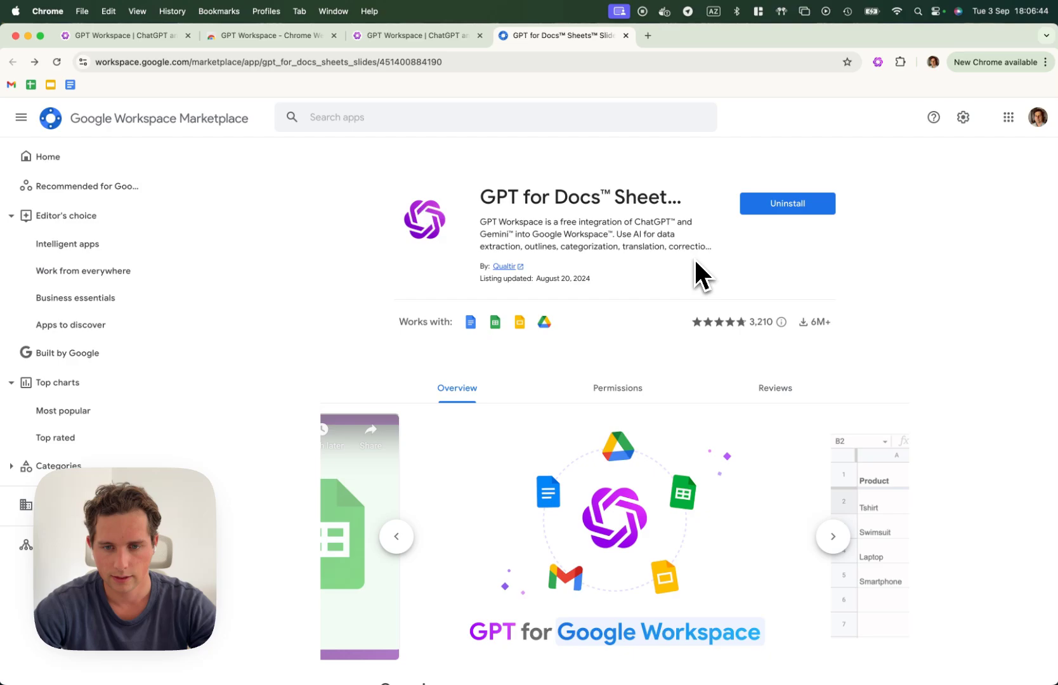
pyautogui.press('super+alt+Left')
pyautogui.press('super+w')
pyautogui.press('super+w')
pyautogui.press('super+w')
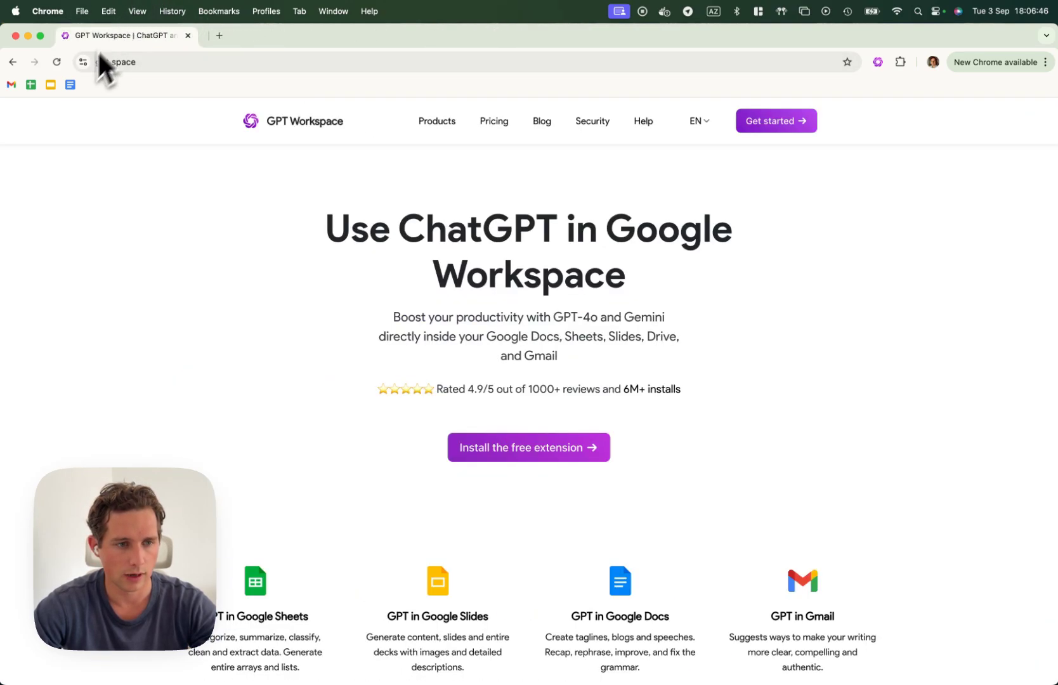
# Open GPT Workspace Demo, close the Tables panel, and open the GPT Workspace sidebar
pyautogui.click(31, 85)
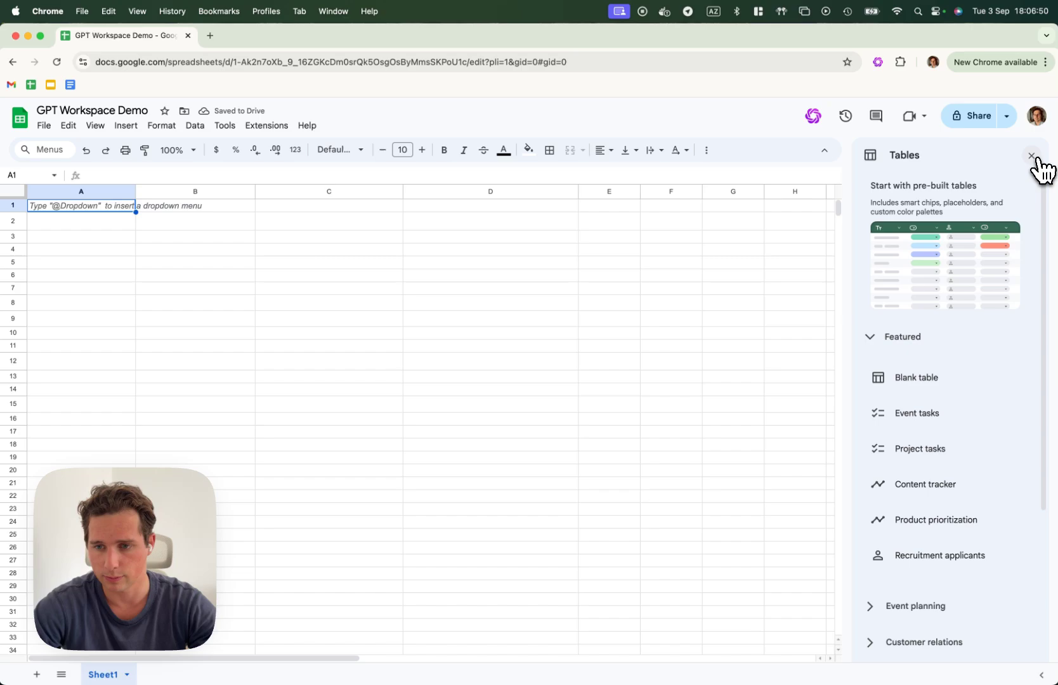
pyautogui.click(1032, 155)
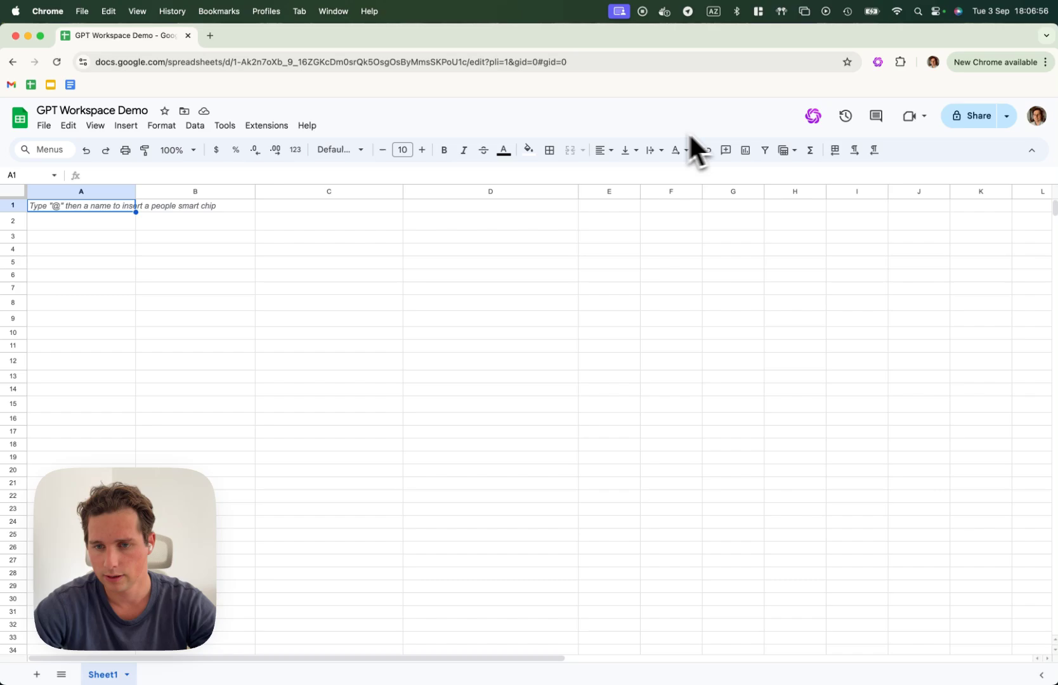
pyautogui.click(816, 129)
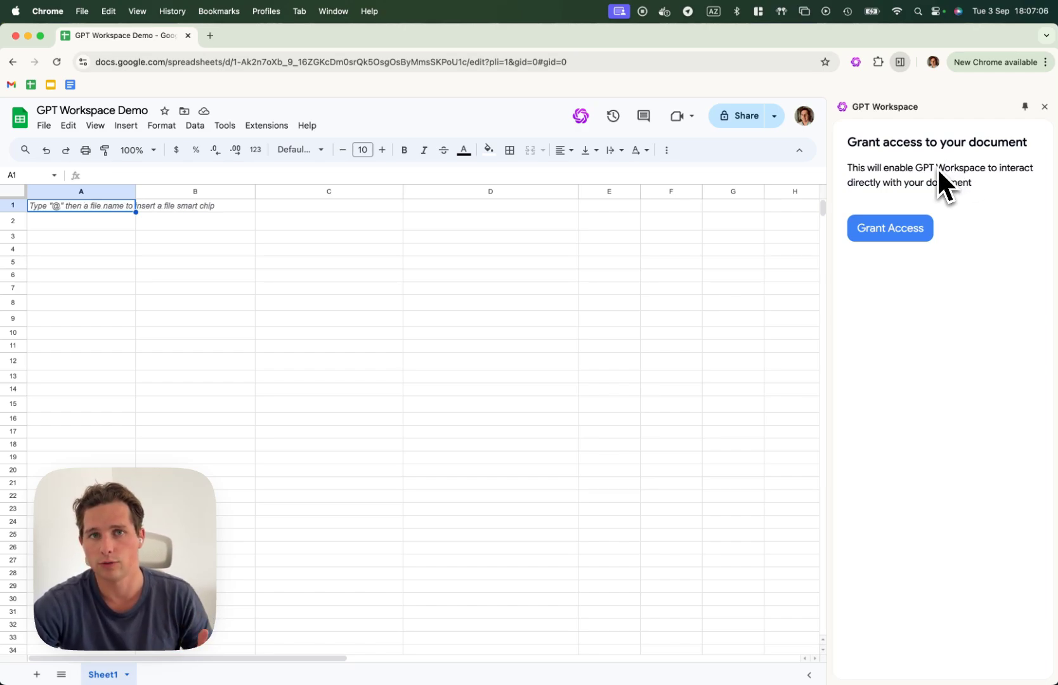
# Grant GPT Workspace document access by signing in with the existing Google account
pyautogui.click(890, 229)
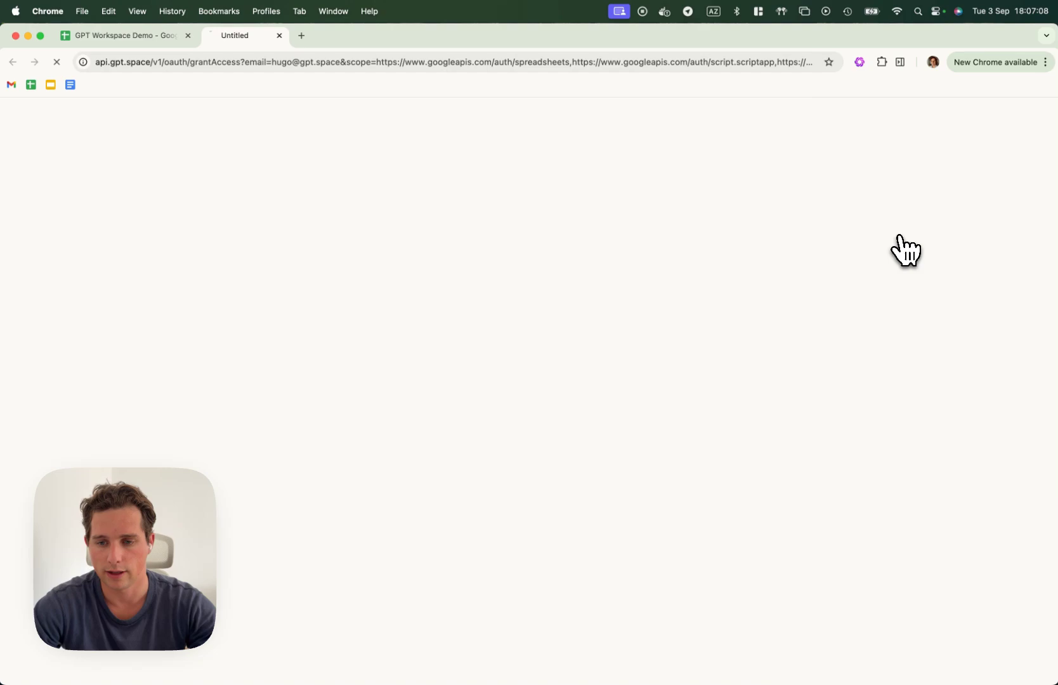
pyautogui.click(686, 354)
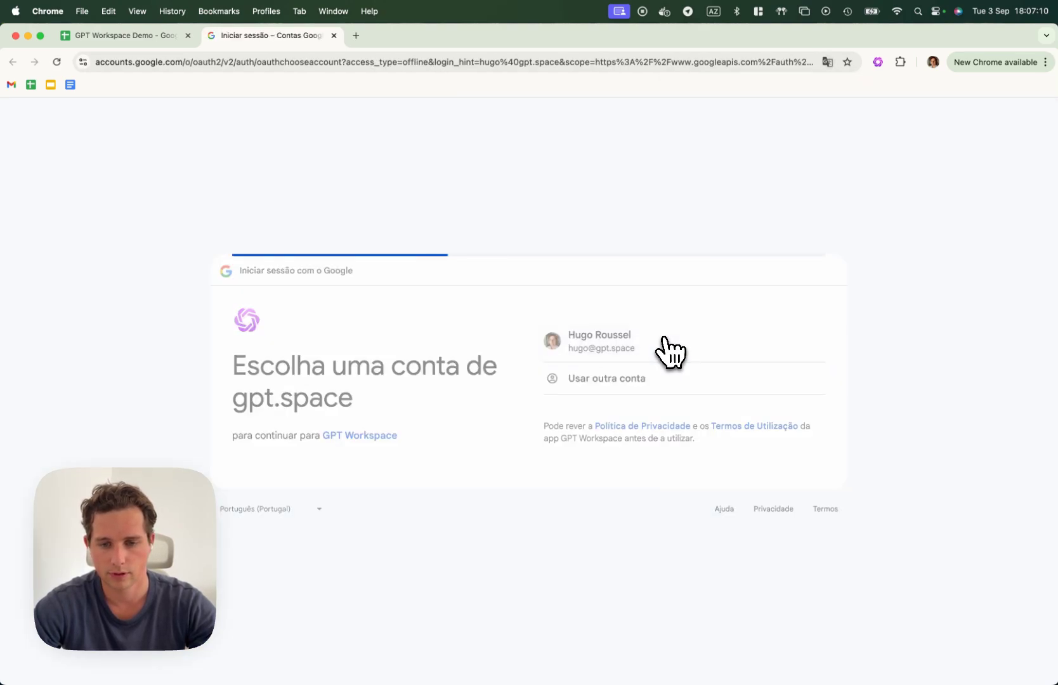
pyautogui.click(614, 478)
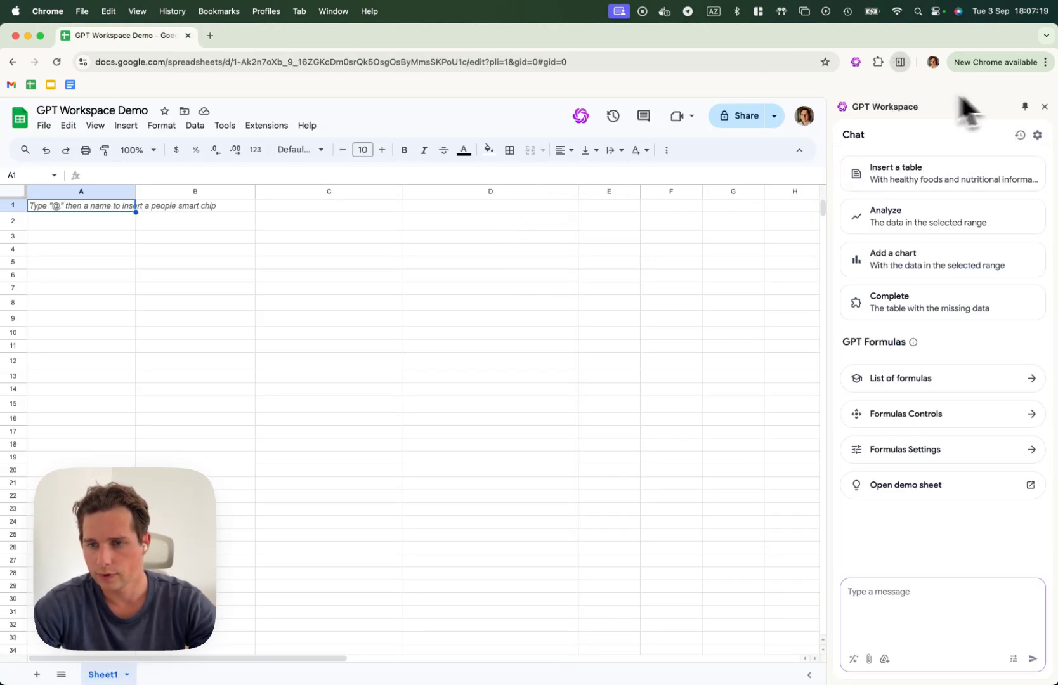
# Close and reopen the GPT Workspace sidebar using the Chrome extension icon
pyautogui.click(1045, 108)
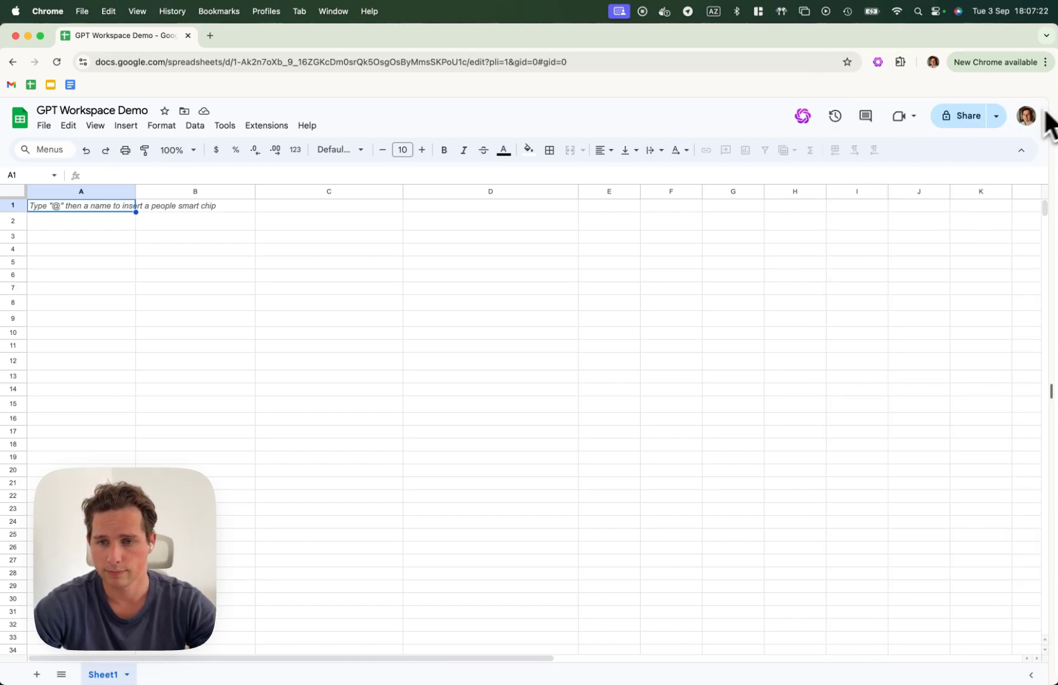
pyautogui.click(881, 64)
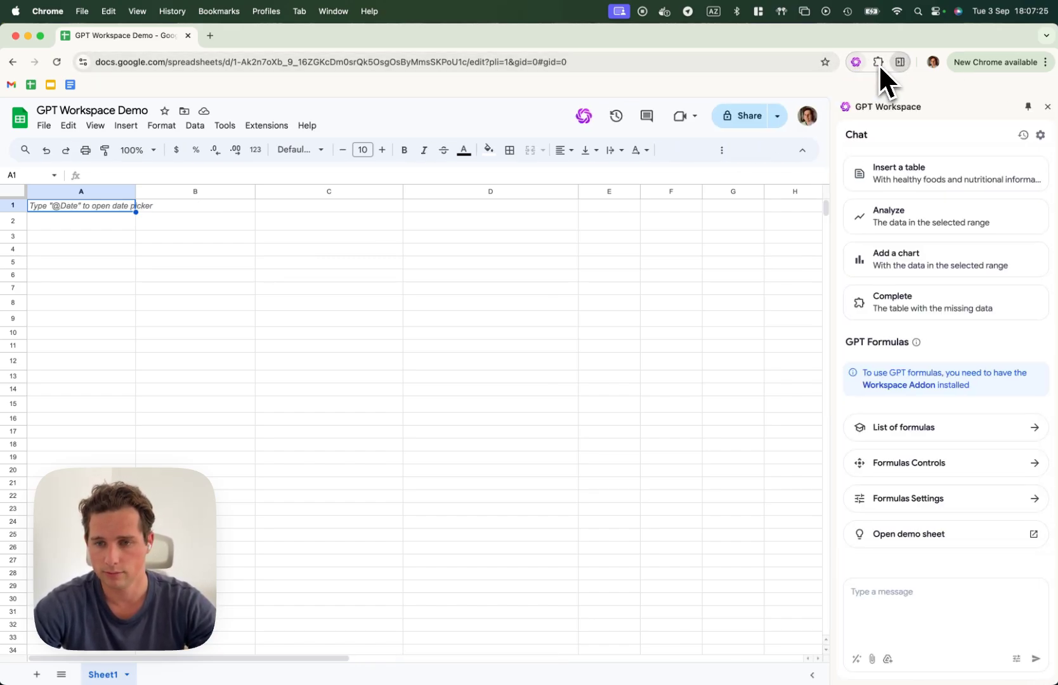
pyautogui.click(1045, 107)
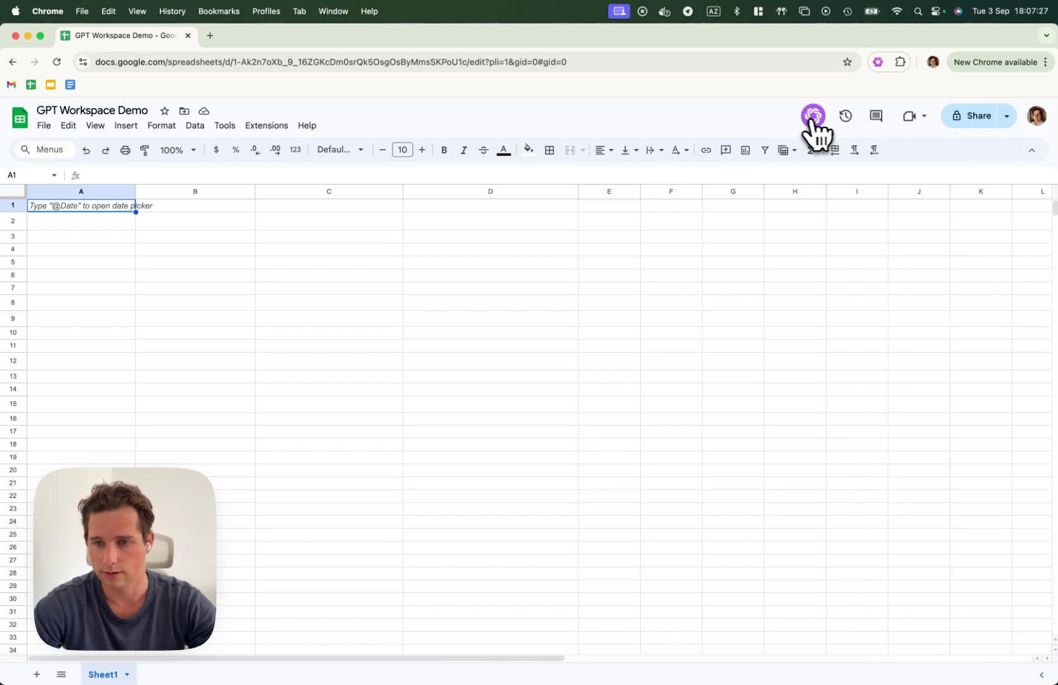
# Toggle the sidebar with the purple Sheets icon, then launch Extensions > GPT for Docs Sheets Slides > Start
pyautogui.click(813, 116)
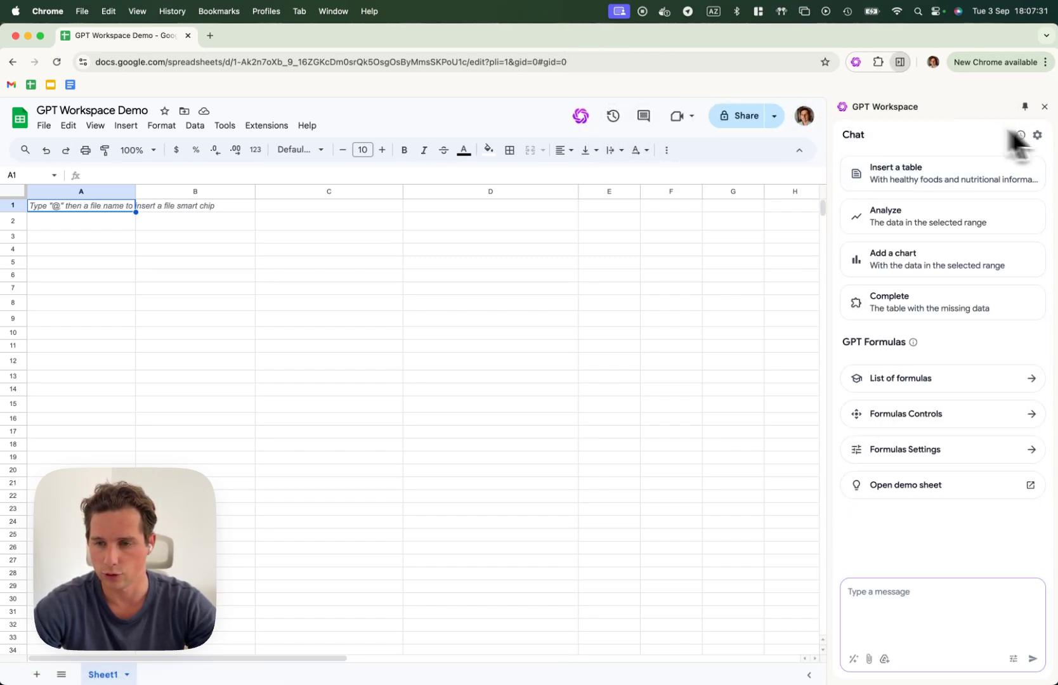
pyautogui.click(1045, 107)
pyautogui.click(268, 125)
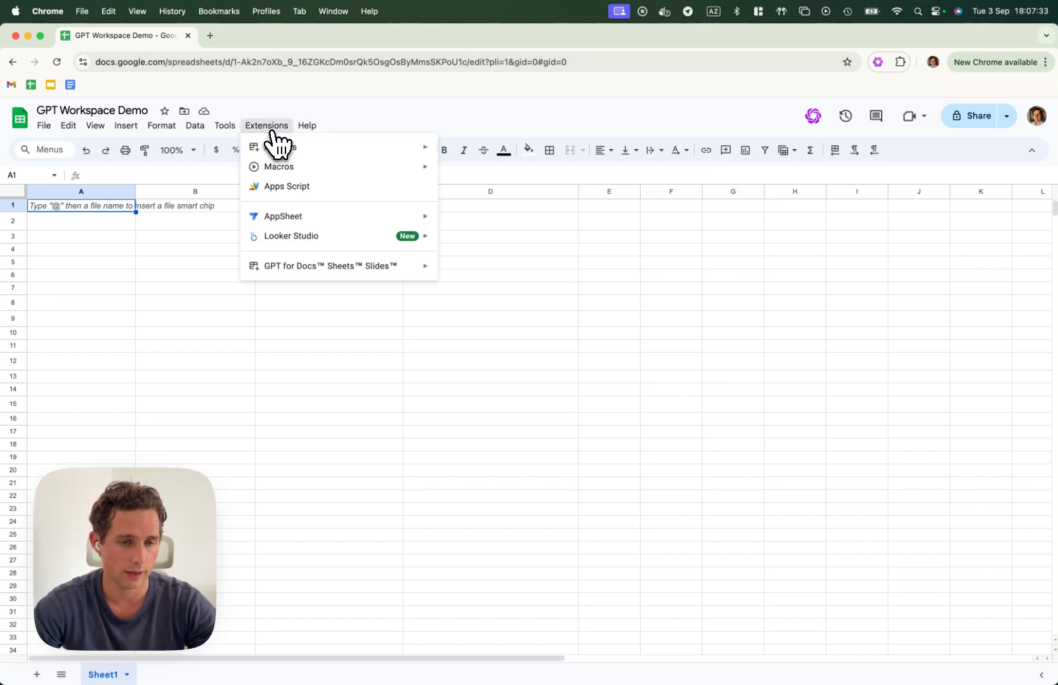
pyautogui.moveTo(331, 265)
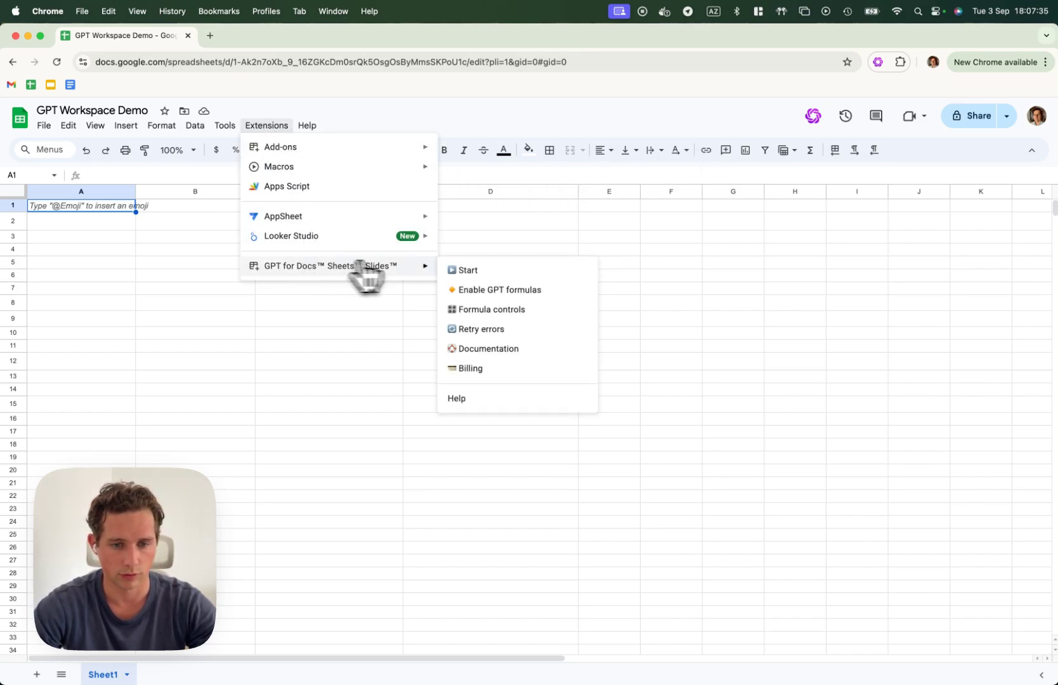
pyautogui.click(467, 271)
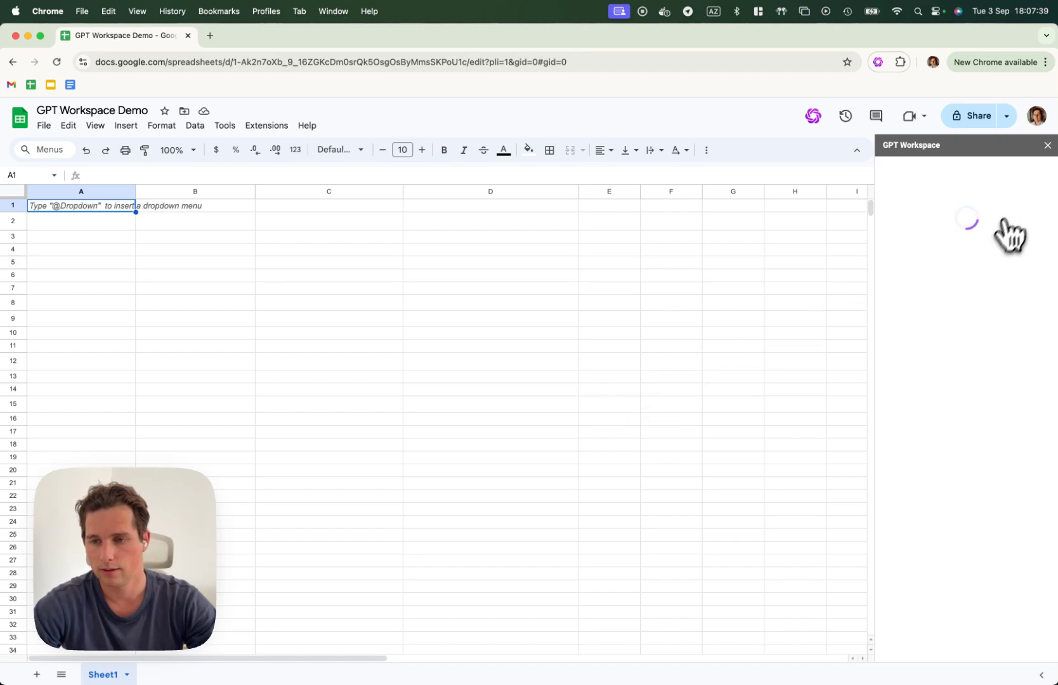
# Switch off Show sidebar shortcut in GPT Workspace Settings, then close the sidebar
pyautogui.click(1048, 146)
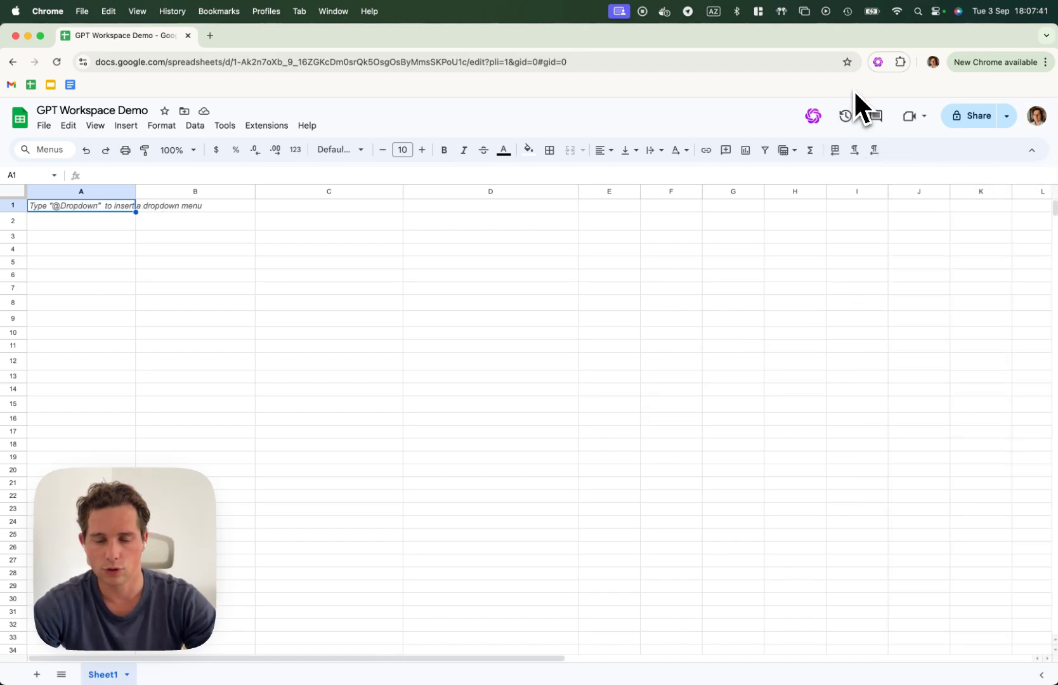
pyautogui.click(815, 118)
pyautogui.click(1038, 135)
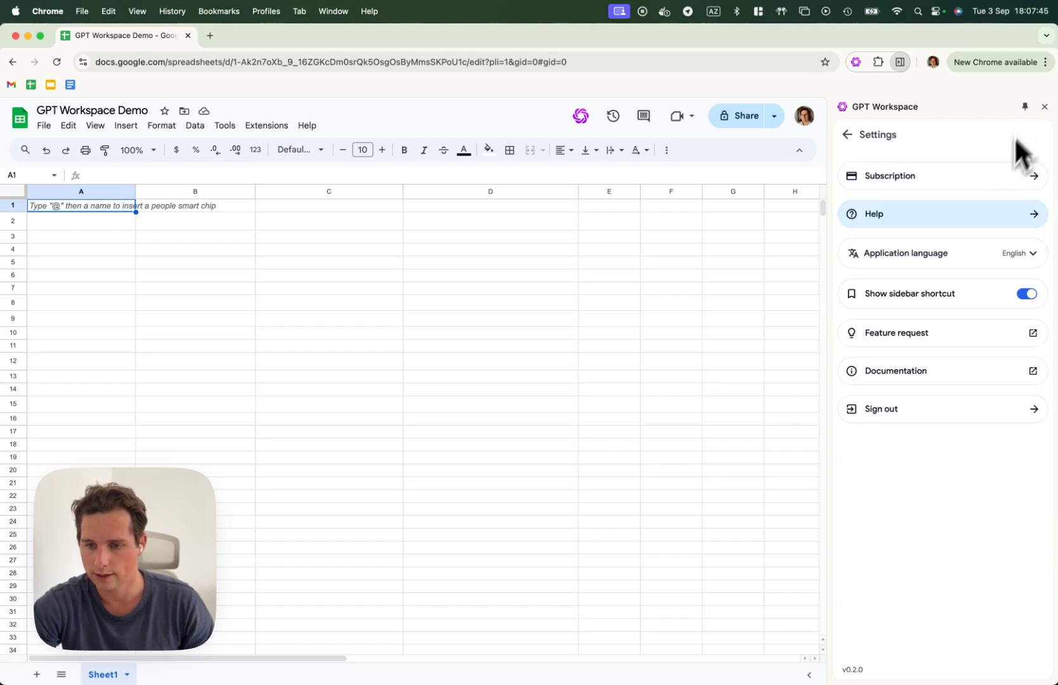
pyautogui.click(1028, 295)
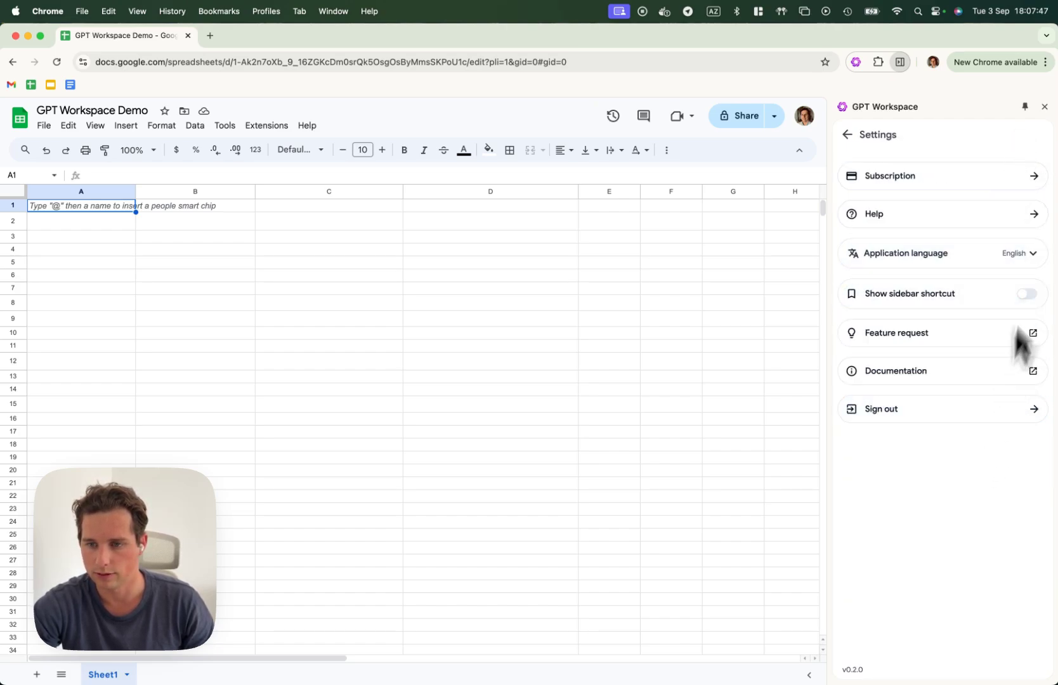
pyautogui.click(1045, 108)
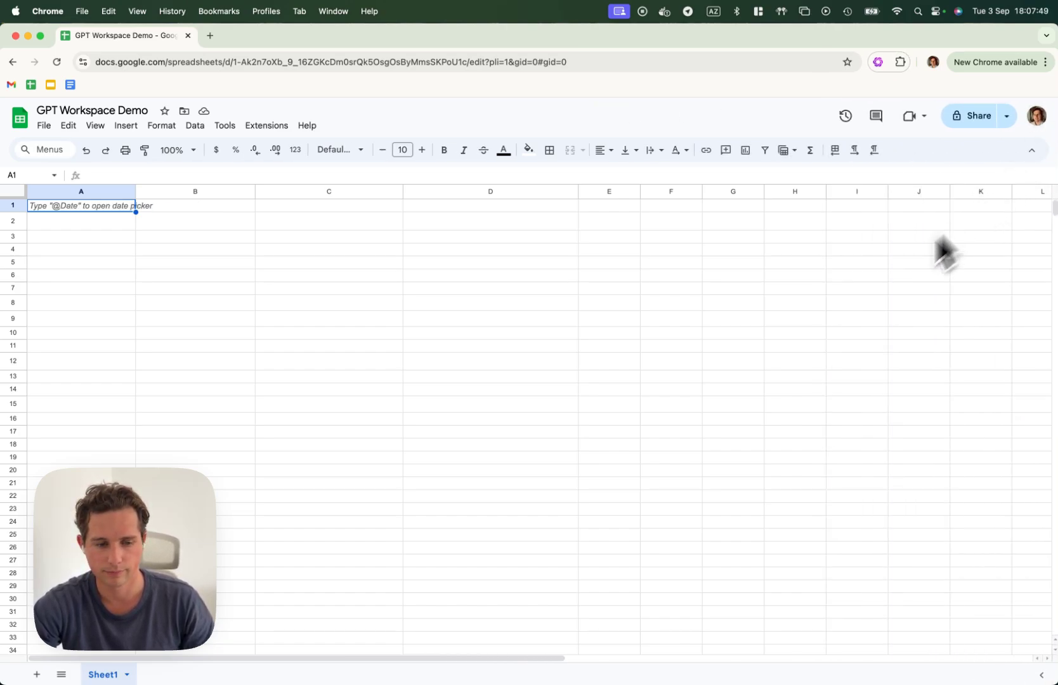